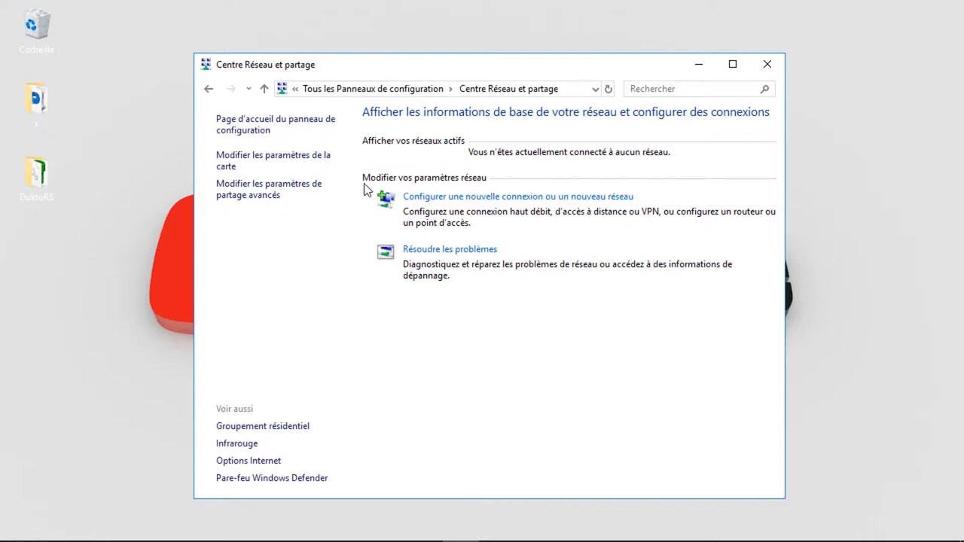
Open the Internet Protocol version 4 (TCP/IPv4) properties of the Ethernet adapter
{"action": "left_click", "coordinate": [280, 165]}
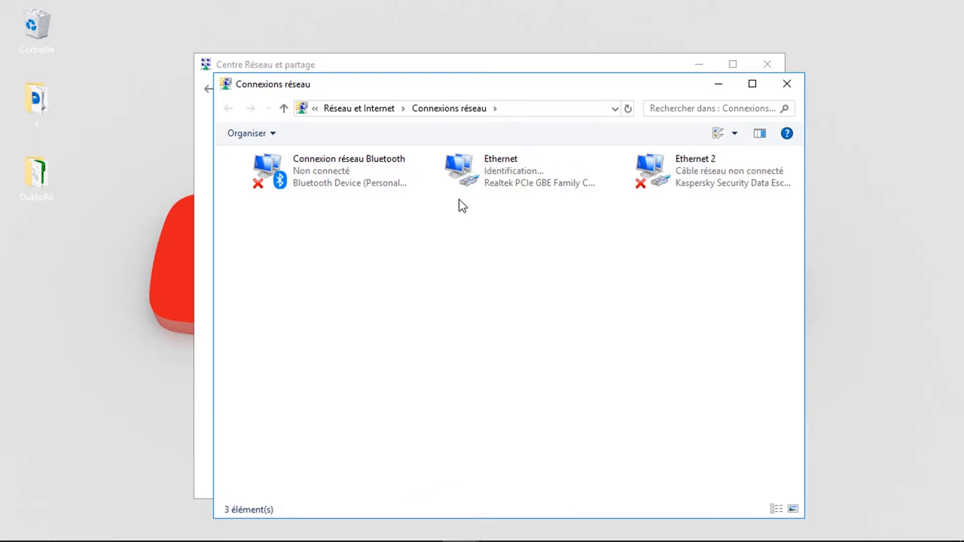
{"action": "right_click", "coordinate": [481, 173]}
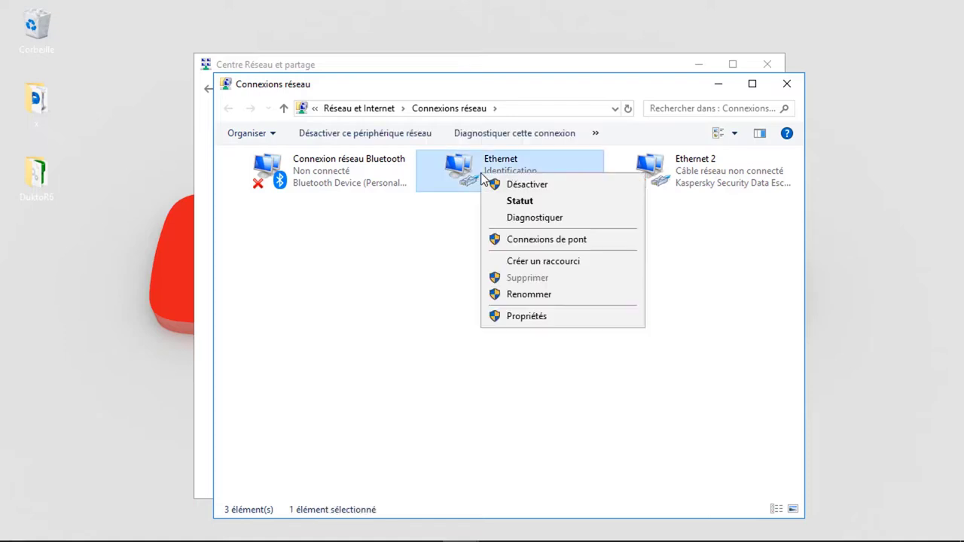
{"action": "left_click", "coordinate": [509, 318]}
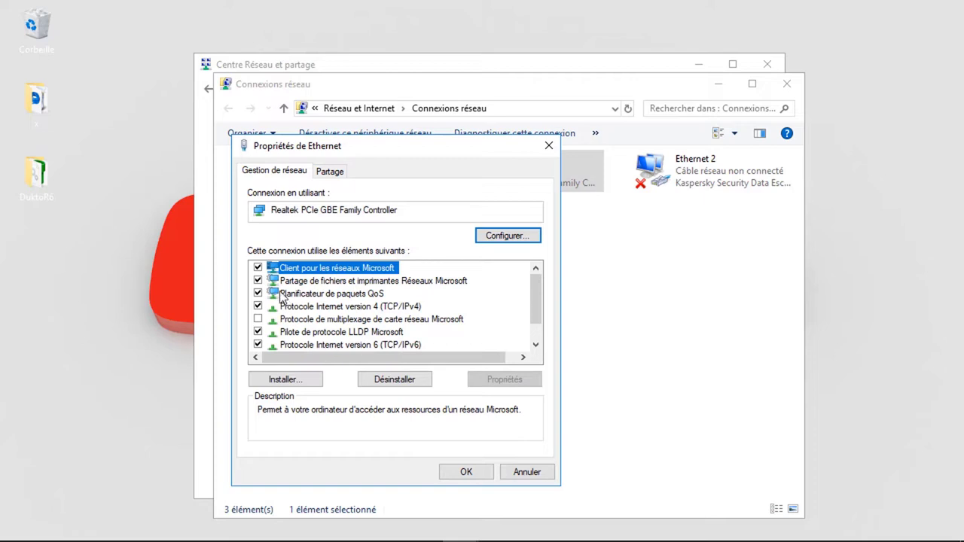
{"action": "scroll", "coordinate": [327, 332], "scroll_direction": "down", "scroll_amount": 1}
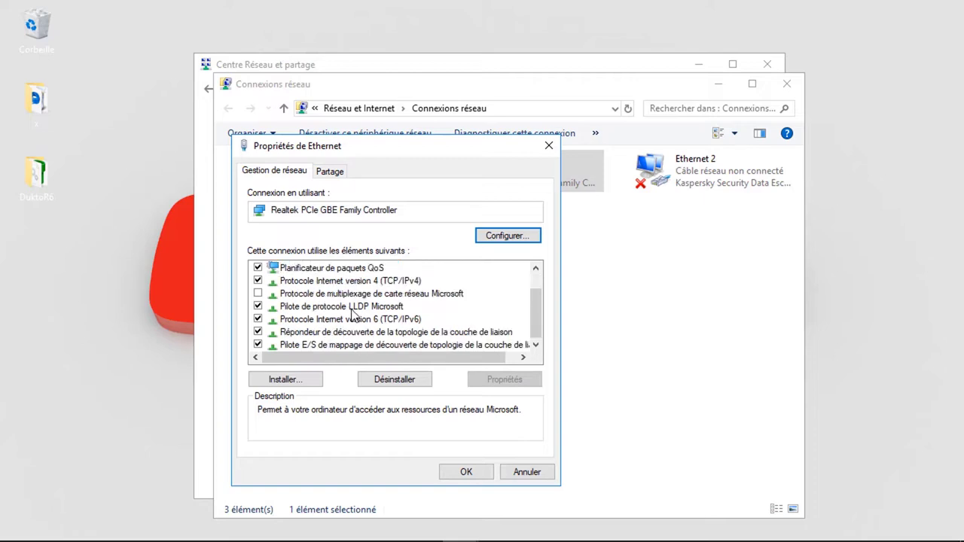
{"action": "left_click", "coordinate": [307, 284]}
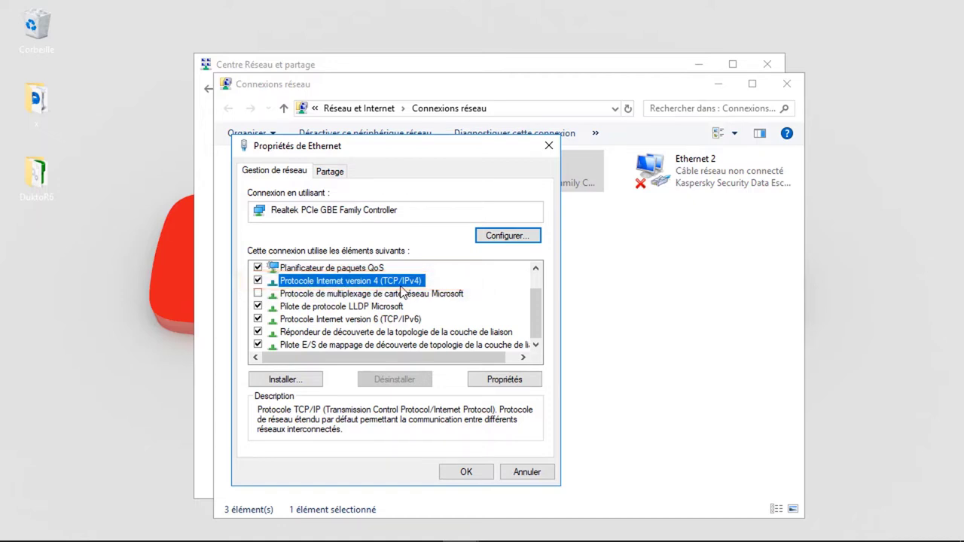
{"action": "left_click", "coordinate": [491, 379]}
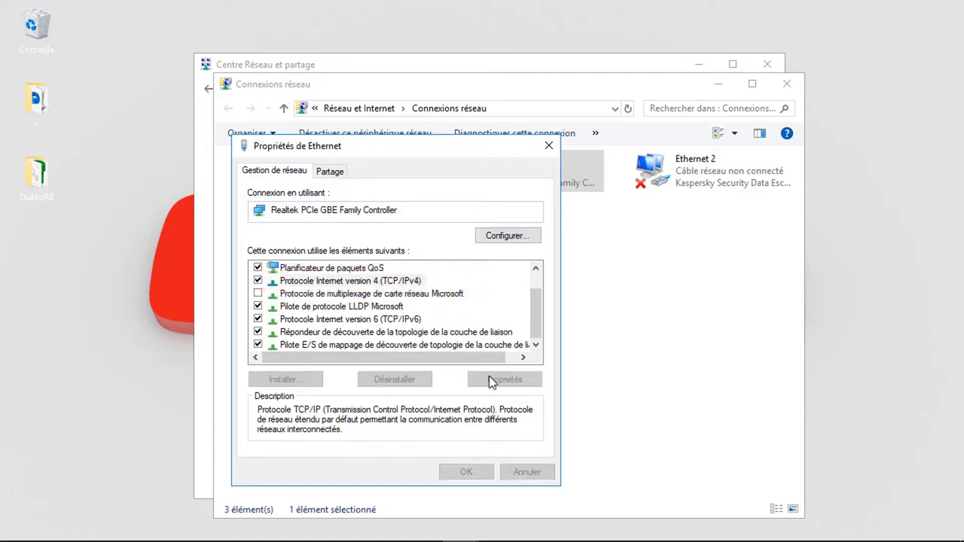
Assign the Ethernet adapter the static IP address 192.168.0.1 with subnet mask 255.255.255.0, and close the network windows
{"action": "left_click", "coordinate": [362, 320]}
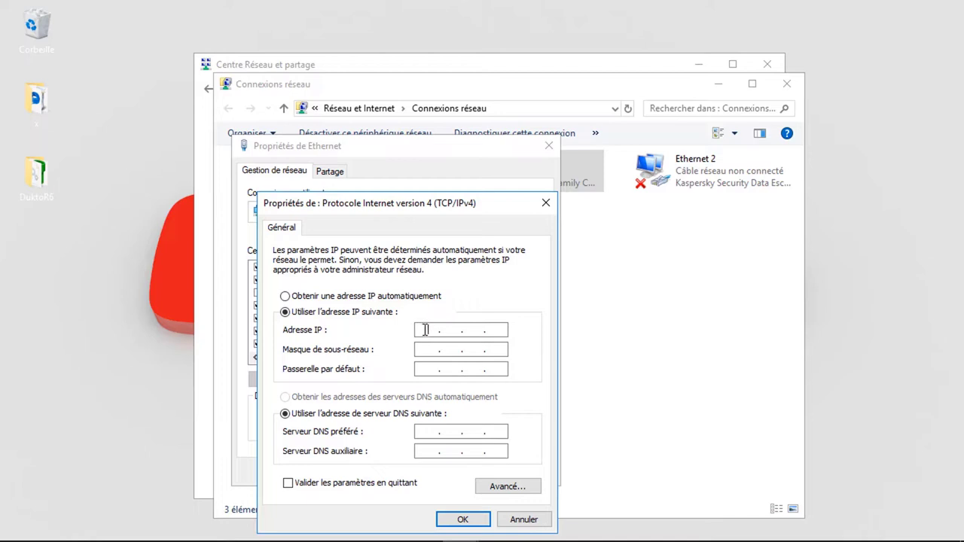
{"action": "type", "text": "192 . 16"}
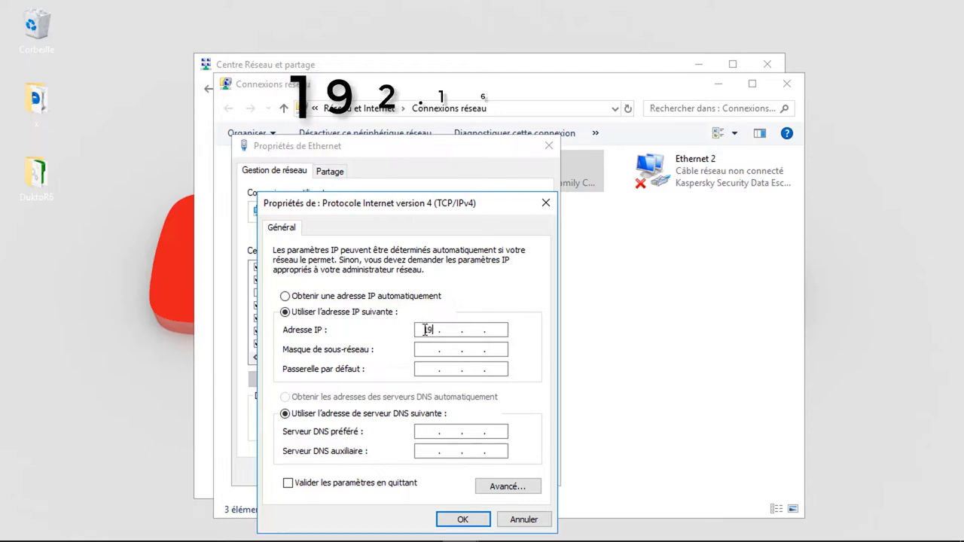
{"action": "type", "text": "8 . 0"}
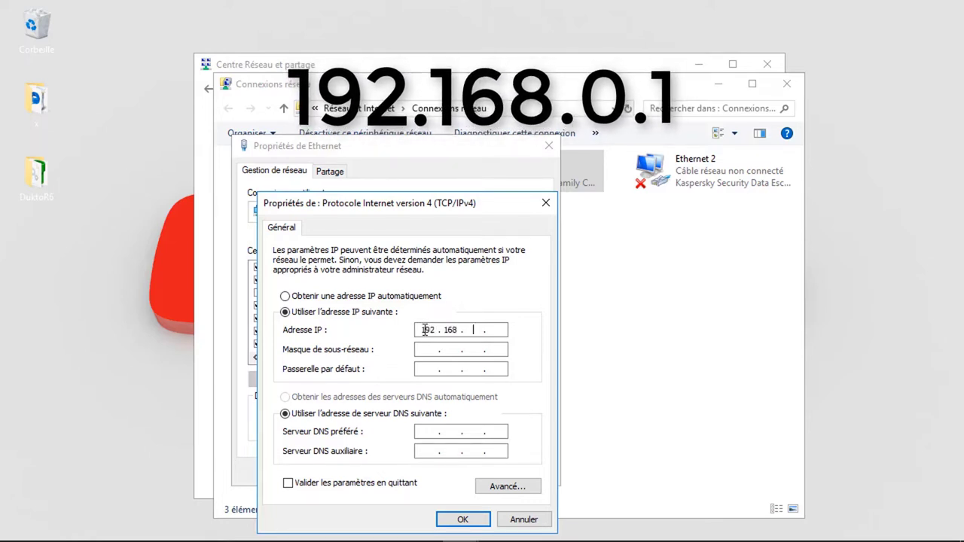
{"action": "key", "text": "Tab"}
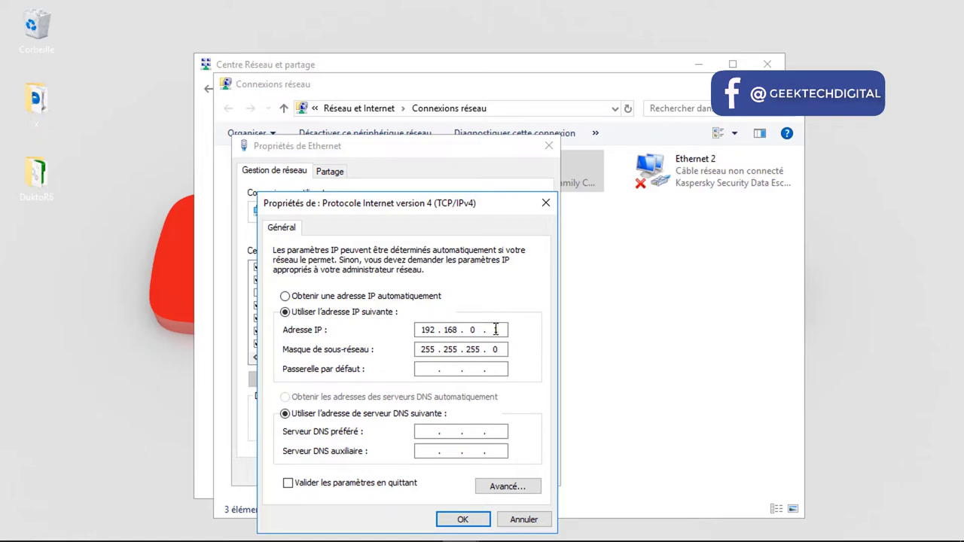
{"action": "left_click", "coordinate": [462, 521]}
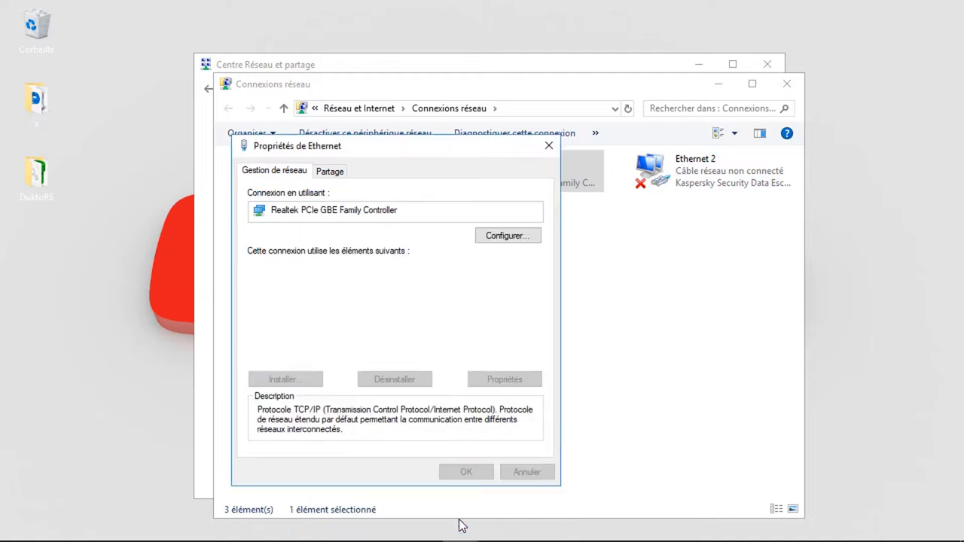
{"action": "left_click", "coordinate": [465, 475]}
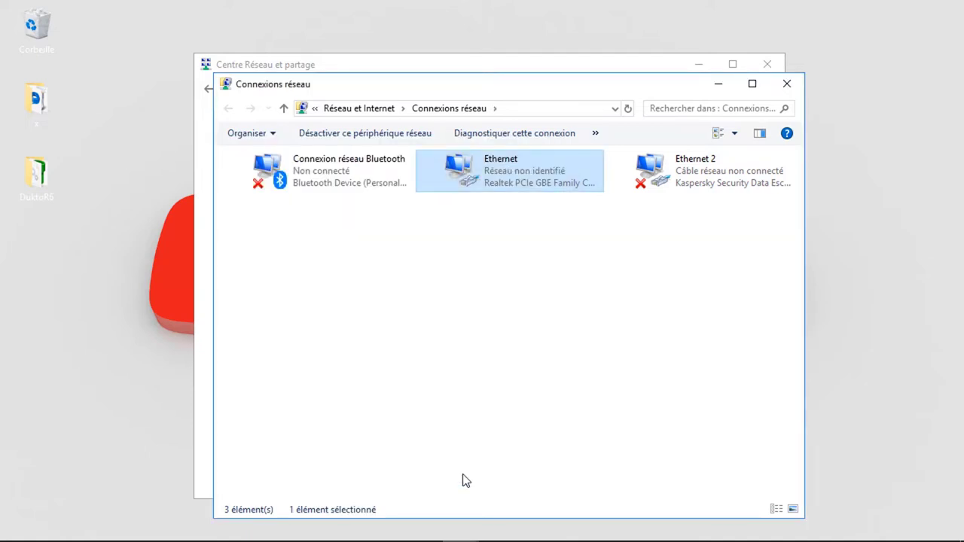
{"action": "left_click", "coordinate": [782, 88]}
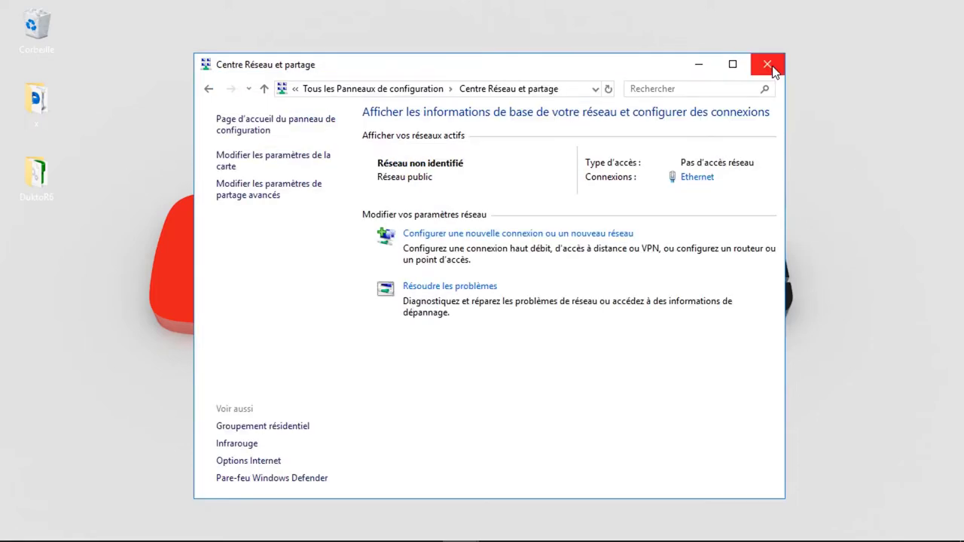
{"action": "left_click", "coordinate": [768, 65]}
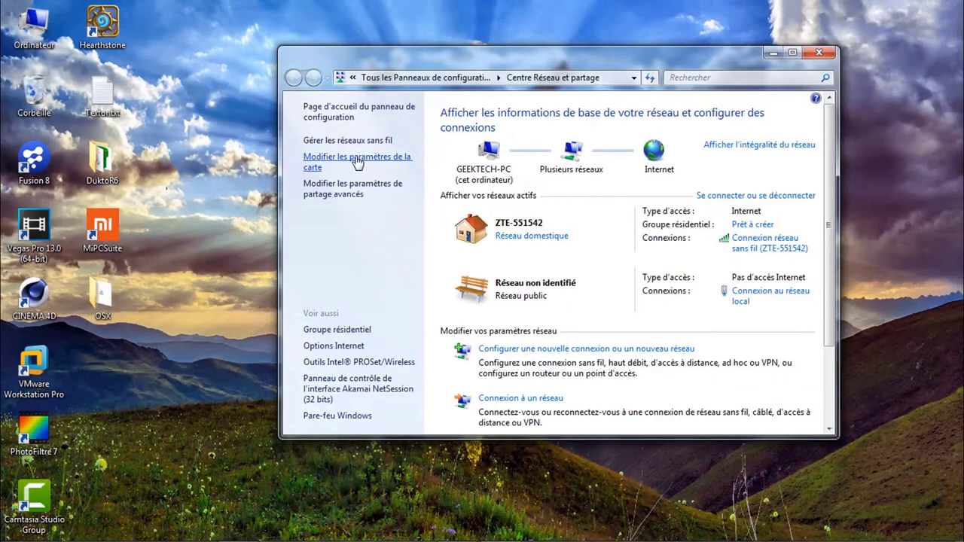
On the Windows 7 computer, disable the wireless network connection (Connexion réseau sans fil) in the adapter settings
{"action": "left_click", "coordinate": [350, 162]}
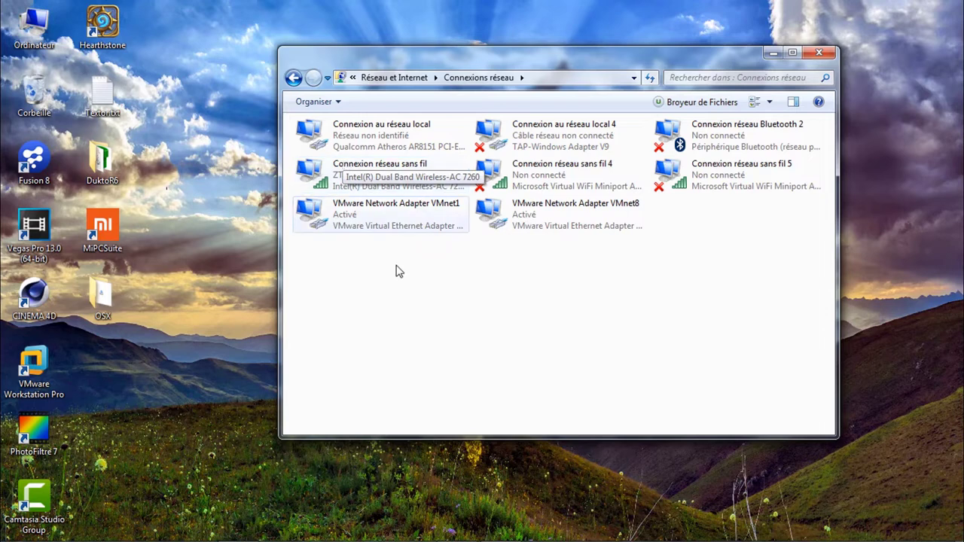
{"action": "right_click", "coordinate": [394, 185]}
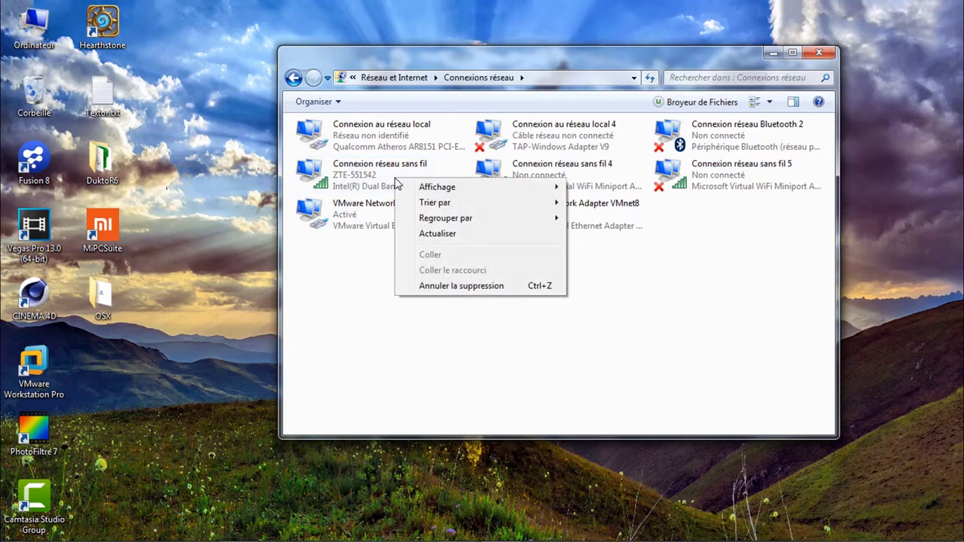
{"action": "left_click", "coordinate": [350, 175]}
{"action": "right_click", "coordinate": [351, 176]}
{"action": "left_click", "coordinate": [366, 183]}
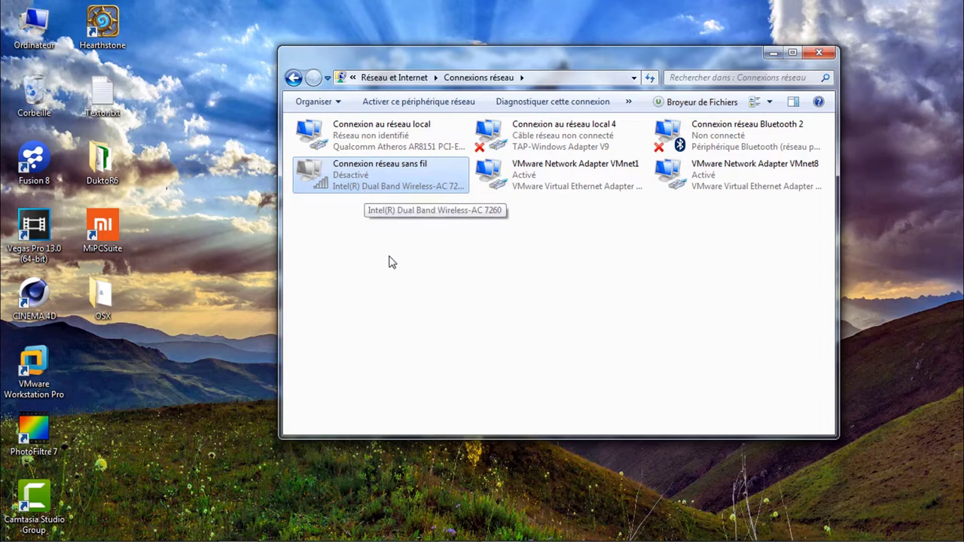
Open the Internet Protocol version 4 (TCP/IPv4) properties of the wired connection Connexion au réseau local
{"action": "right_click", "coordinate": [393, 139]}
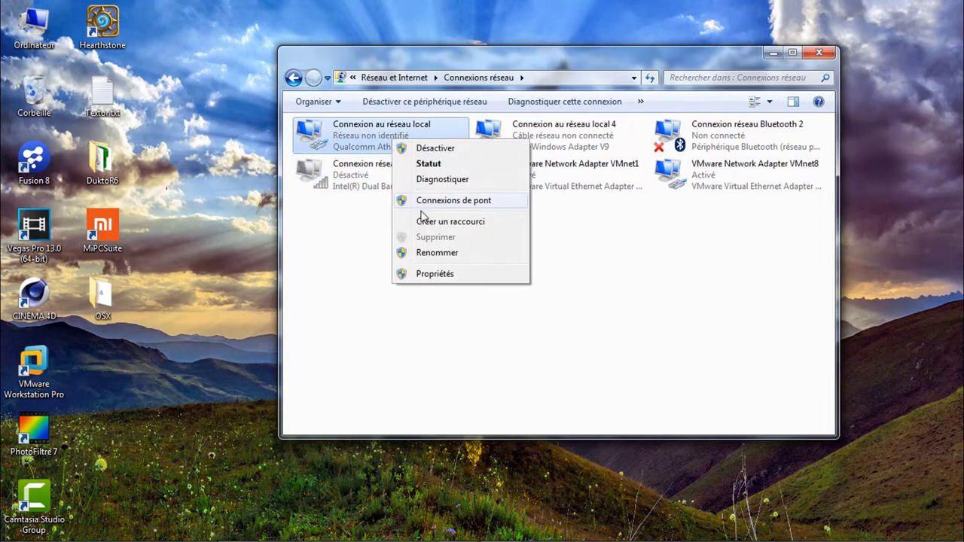
{"action": "left_click", "coordinate": [426, 275]}
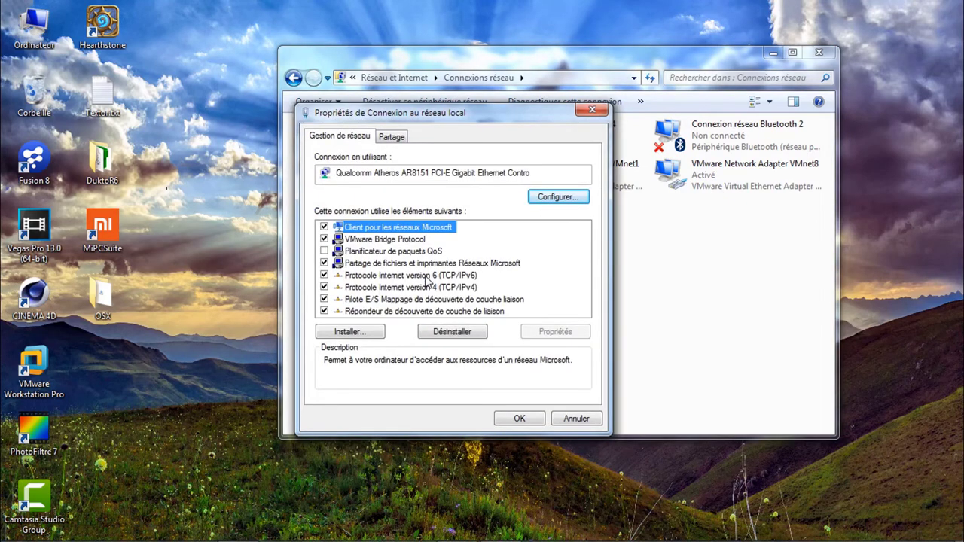
{"action": "left_click", "coordinate": [423, 288]}
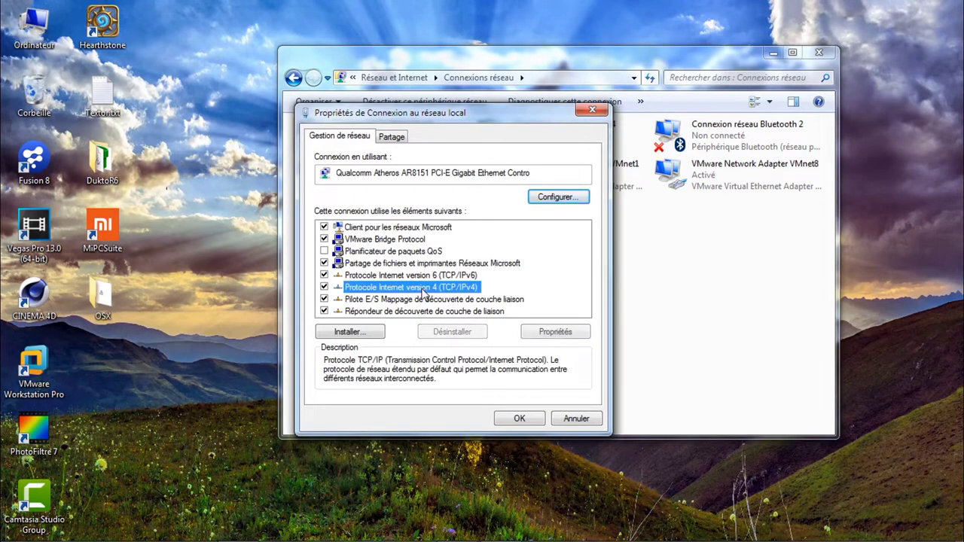
{"action": "left_click", "coordinate": [548, 333]}
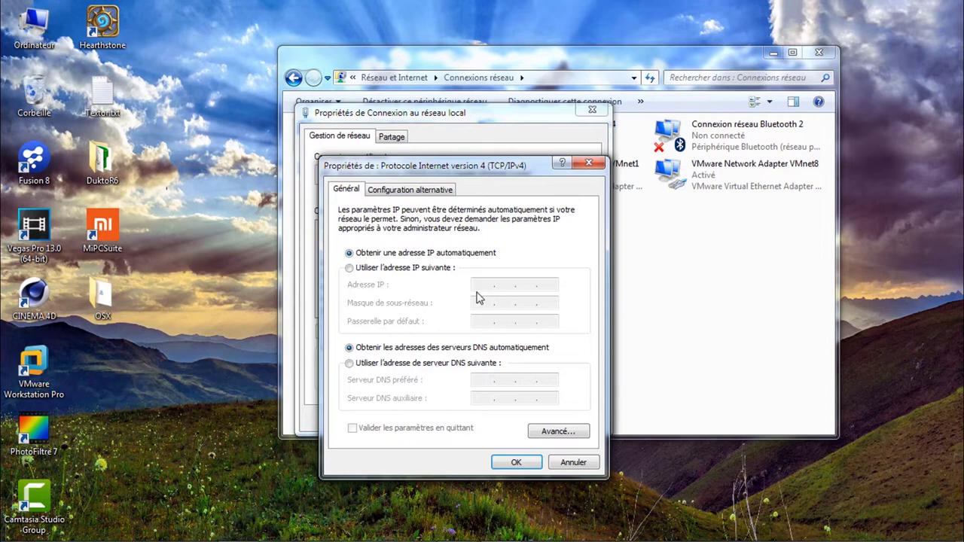
Assign the wired connection the static IP address 192.168.0.2 with subnet mask 255.255.255.0, and close the network connections window
{"action": "left_click", "coordinate": [400, 271]}
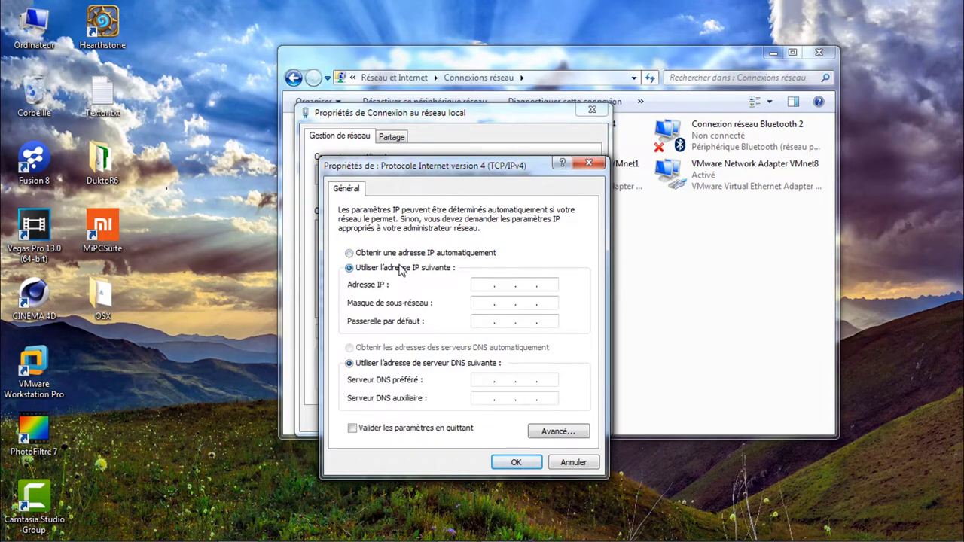
{"action": "left_click", "coordinate": [482, 285]}
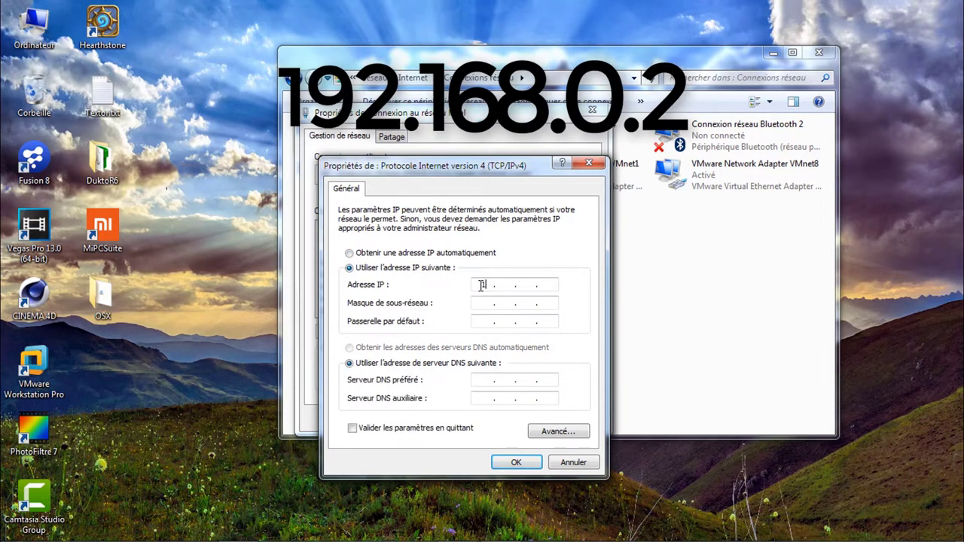
{"action": "type", "text": "192 . 168 . "}
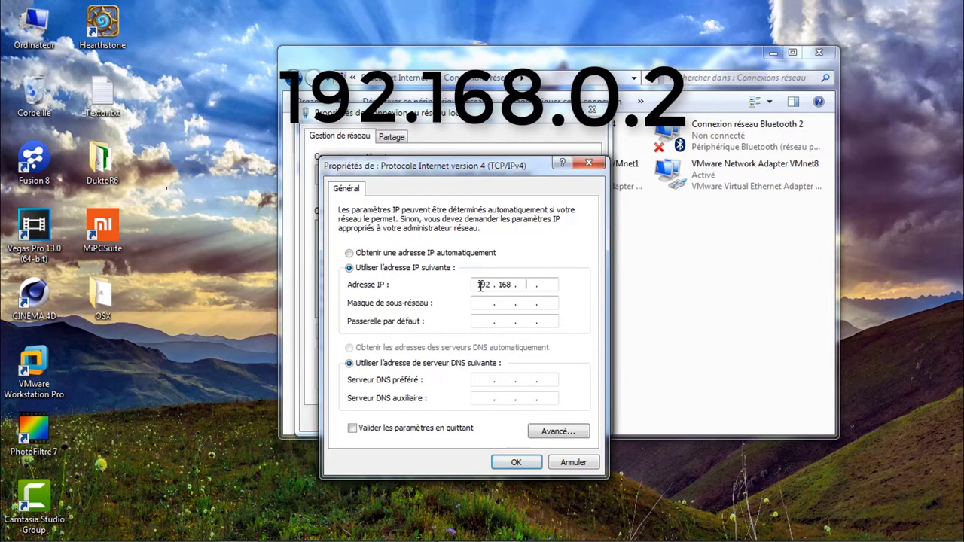
{"action": "type", "text": "0 "}
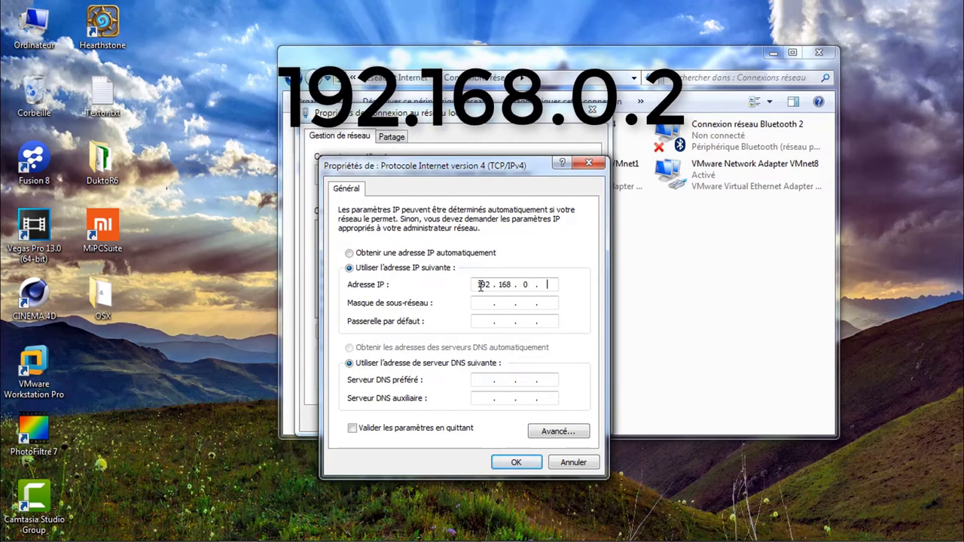
{"action": "type", "text": ". 2"}
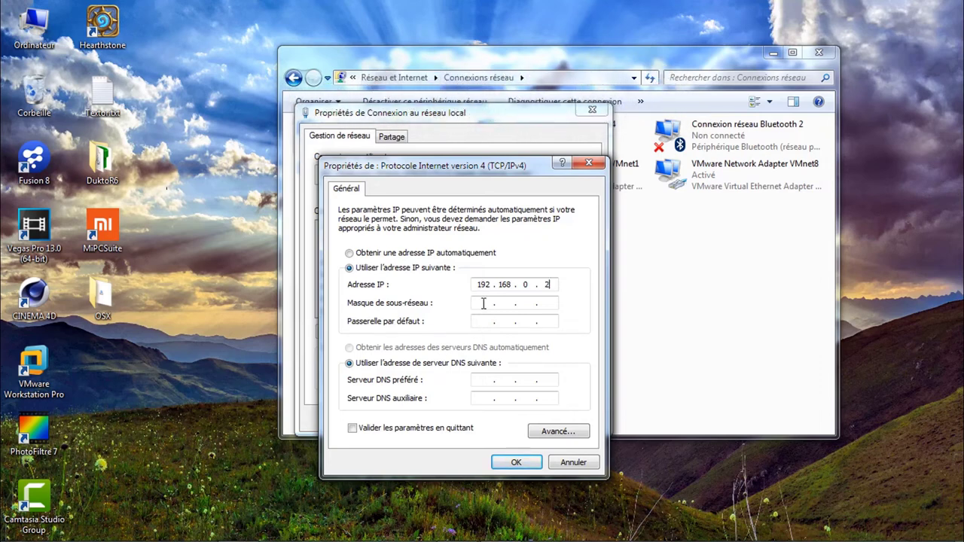
{"action": "left_click", "coordinate": [484, 303]}
{"action": "left_click", "coordinate": [516, 462]}
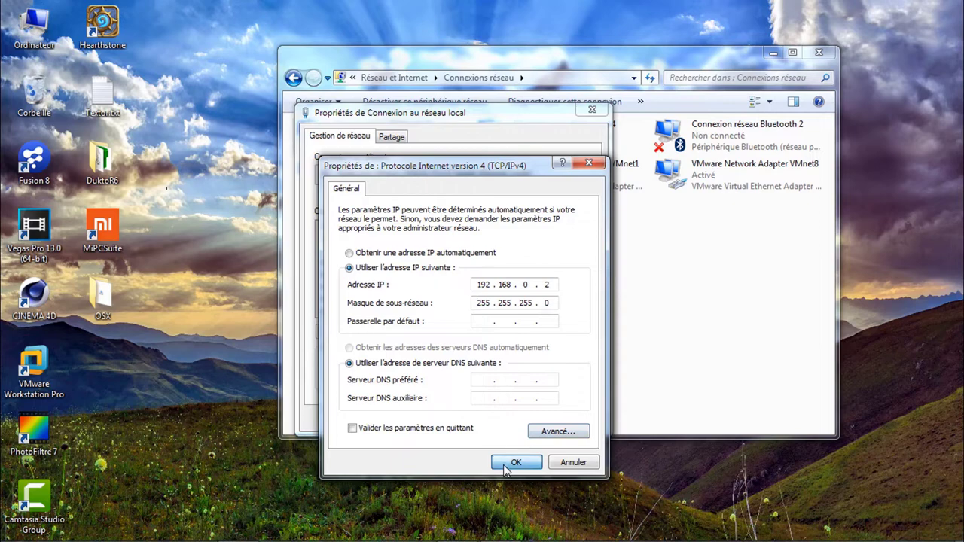
{"action": "left_click", "coordinate": [517, 419]}
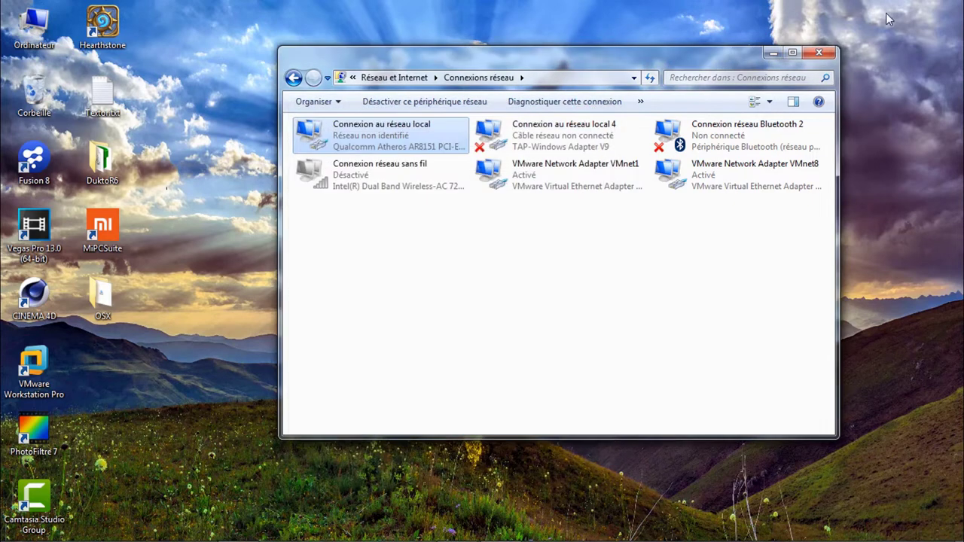
{"action": "left_click", "coordinate": [819, 54]}
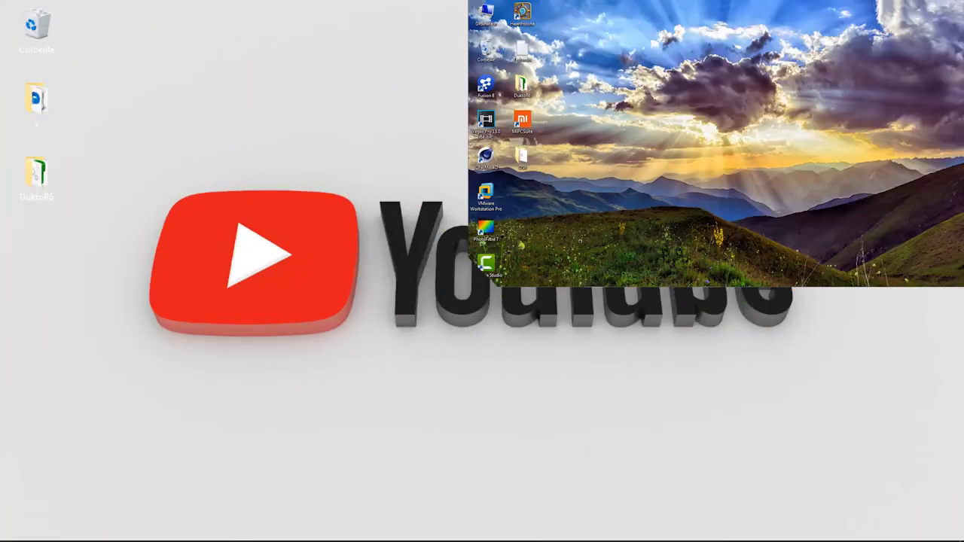
Run dukto.exe from the DuktoR6 desktop folder as administrator on the Windows 7 computer, and close the folder
{"action": "double_click", "coordinate": [528, 86]}
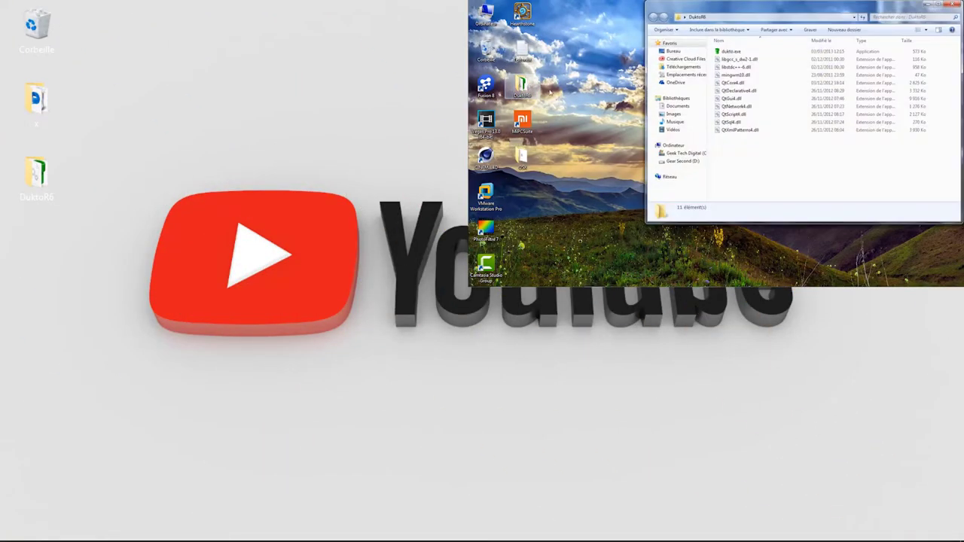
{"action": "left_click", "coordinate": [737, 52]}
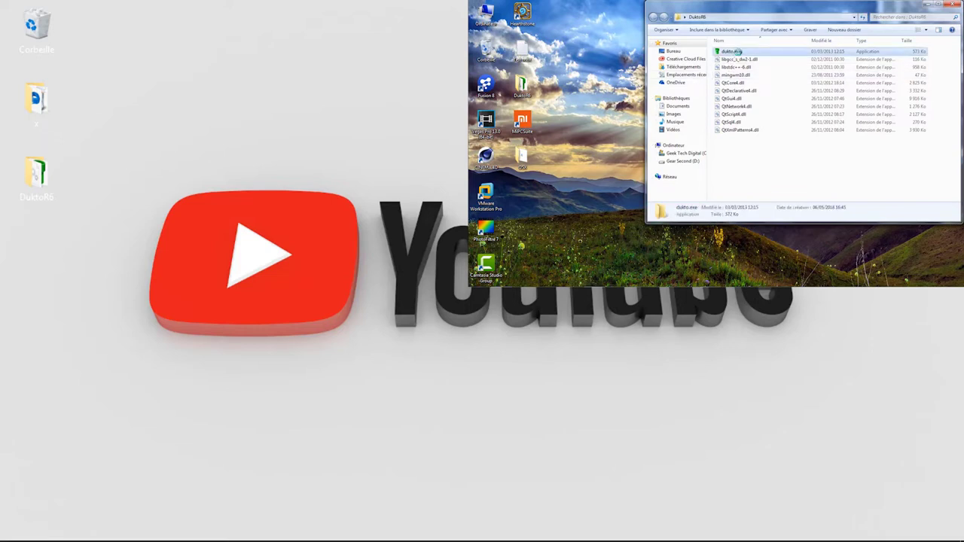
{"action": "right_click", "coordinate": [737, 51]}
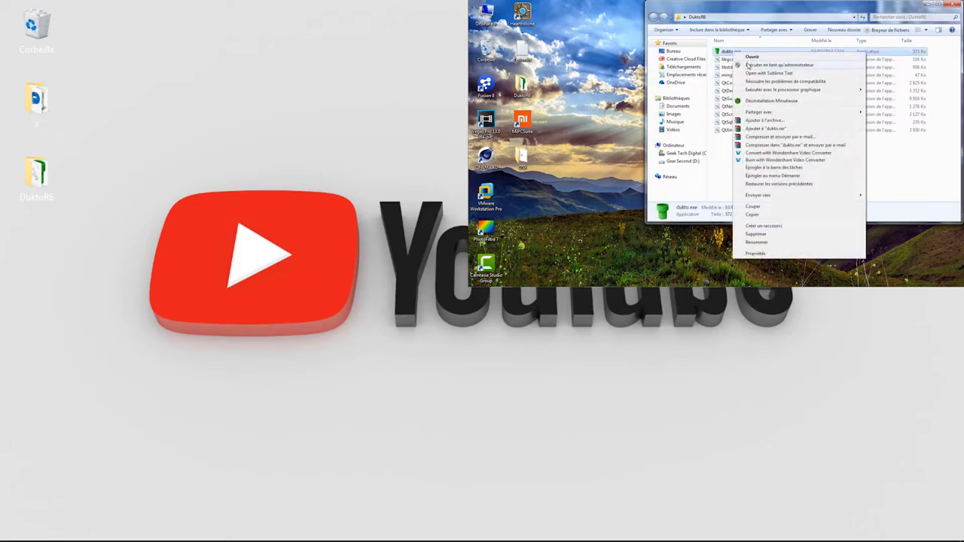
{"action": "left_click", "coordinate": [748, 65]}
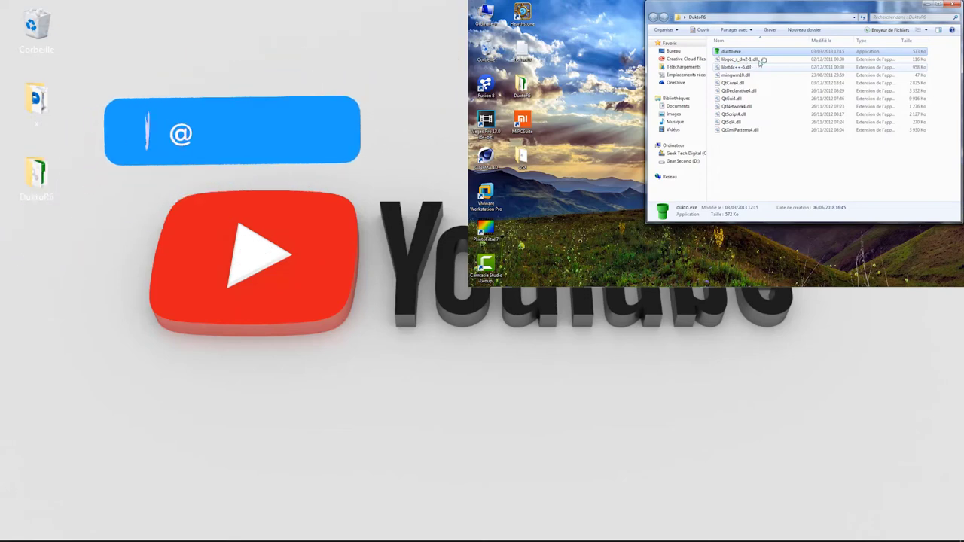
{"action": "left_click", "coordinate": [935, 4]}
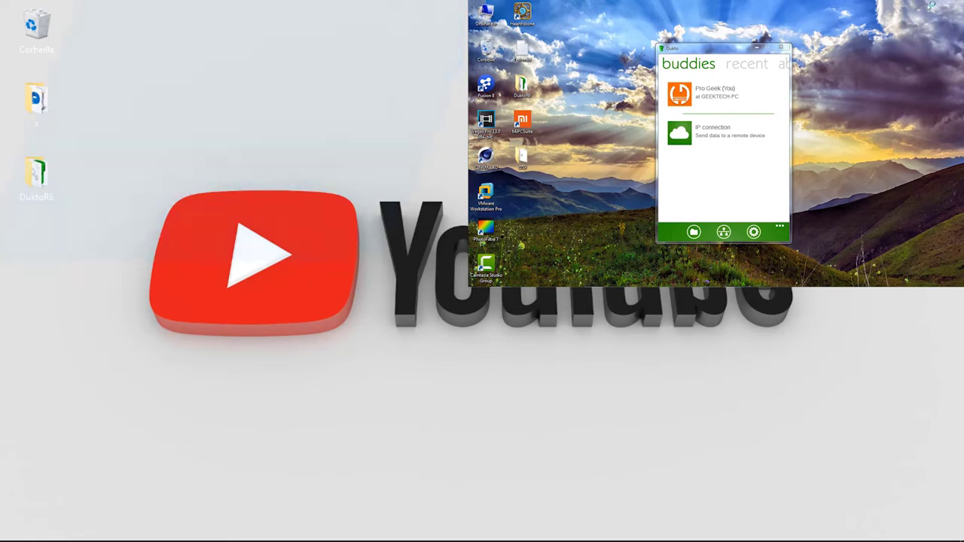
Run dukto.exe from the DuktoR6 desktop folder as administrator on the Windows 10 computer, close the folder, and reposition the Dukto window
{"action": "double_click", "coordinate": [35, 174]}
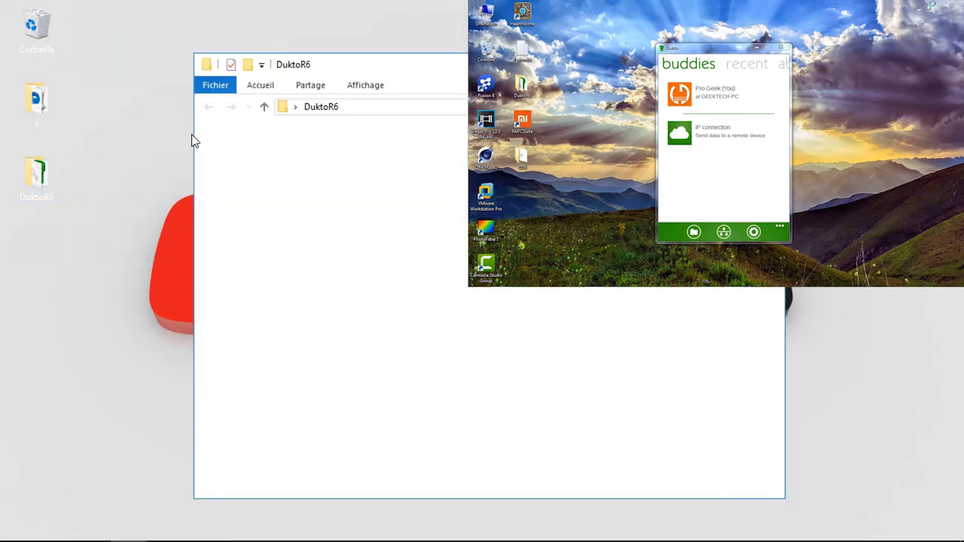
{"action": "left_click", "coordinate": [362, 152]}
{"action": "right_click", "coordinate": [383, 152]}
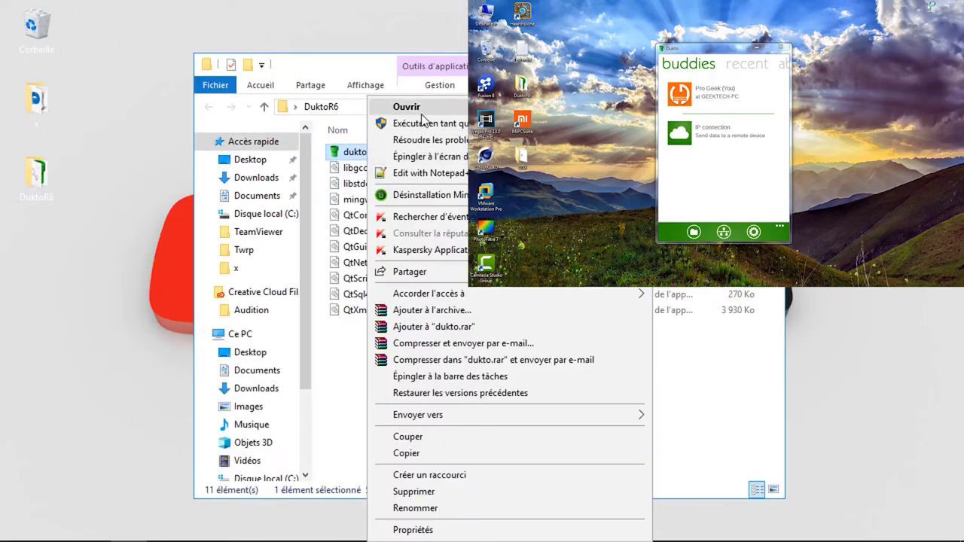
{"action": "left_click", "coordinate": [425, 129]}
{"action": "key", "text": "alt+F4"}
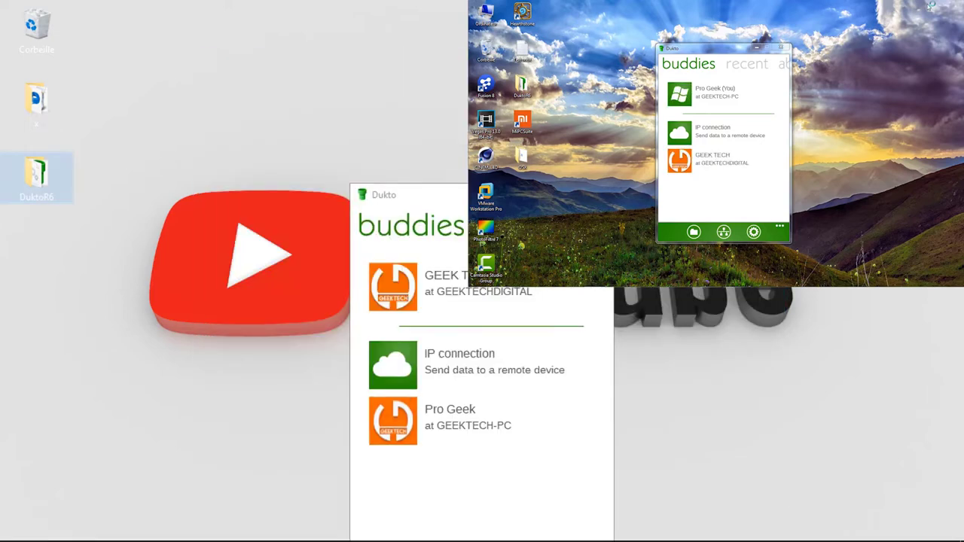
{"action": "left_click_drag", "start_coordinate": [466, 203], "coordinate": [321, 75]}
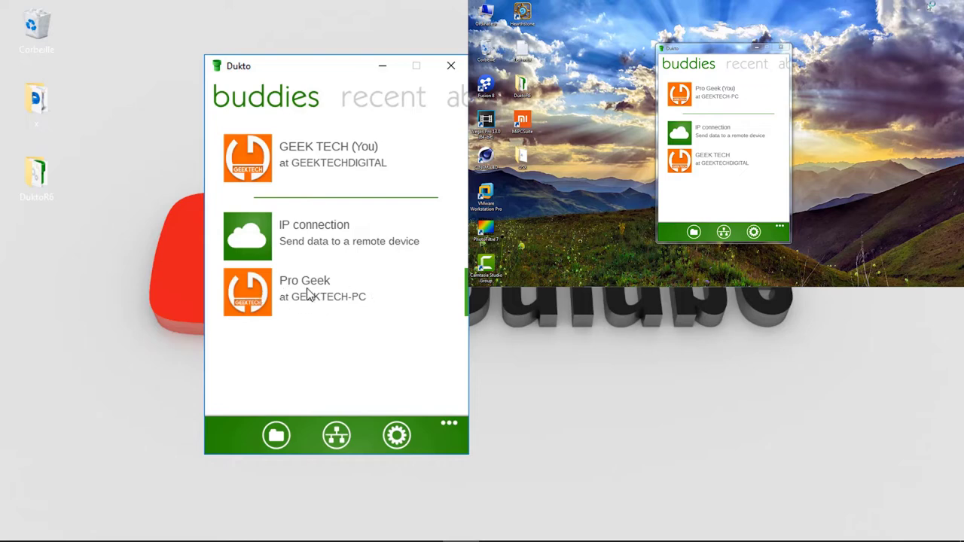
Send the text snippet "salut" to the buddy at GEEKTECH-PC and dismiss the send confirmation
{"action": "left_click", "coordinate": [367, 297]}
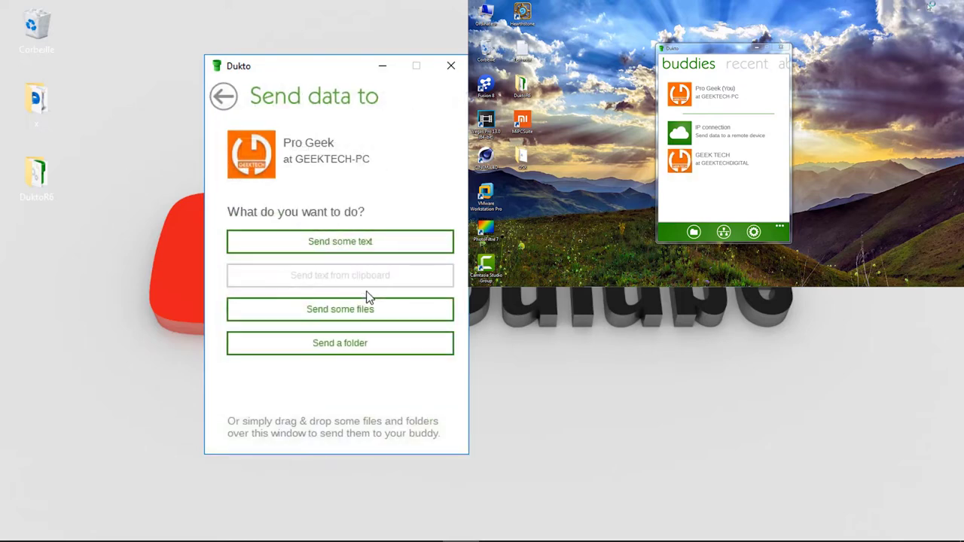
{"action": "left_click", "coordinate": [354, 247]}
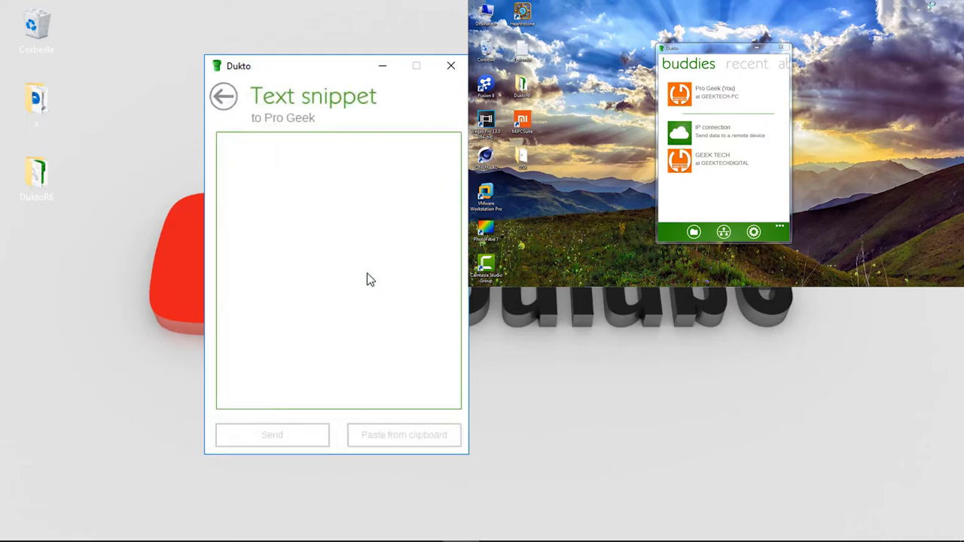
{"action": "type", "text": "salut"}
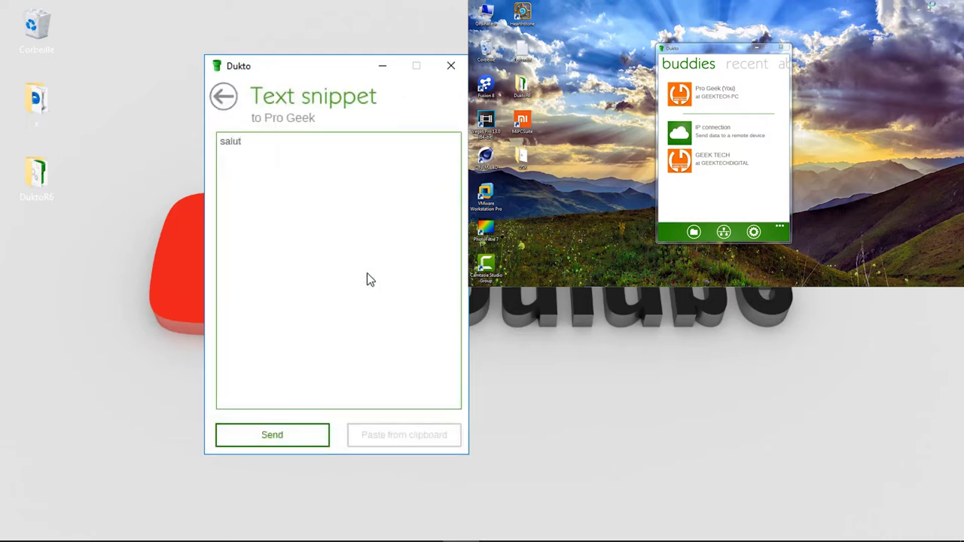
{"action": "left_click", "coordinate": [295, 433]}
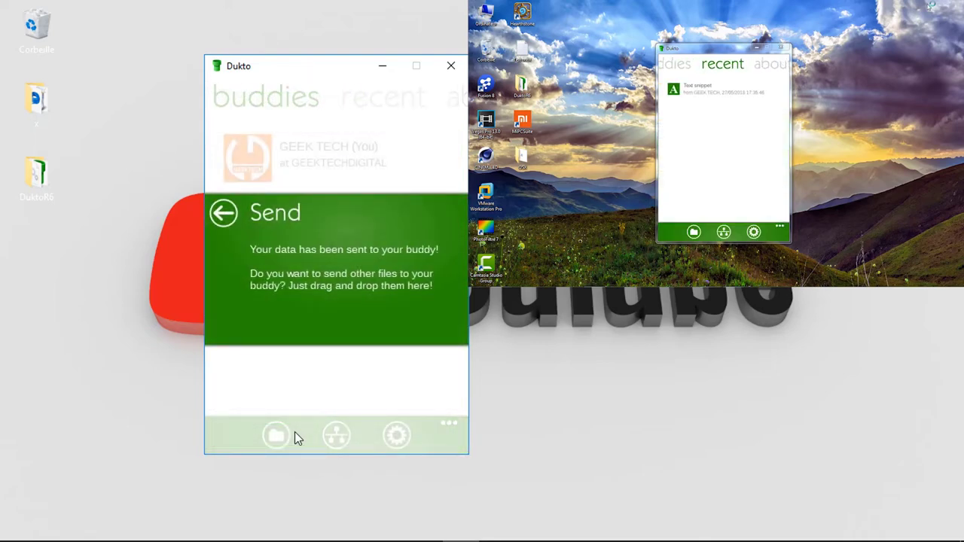
{"action": "left_click", "coordinate": [224, 214]}
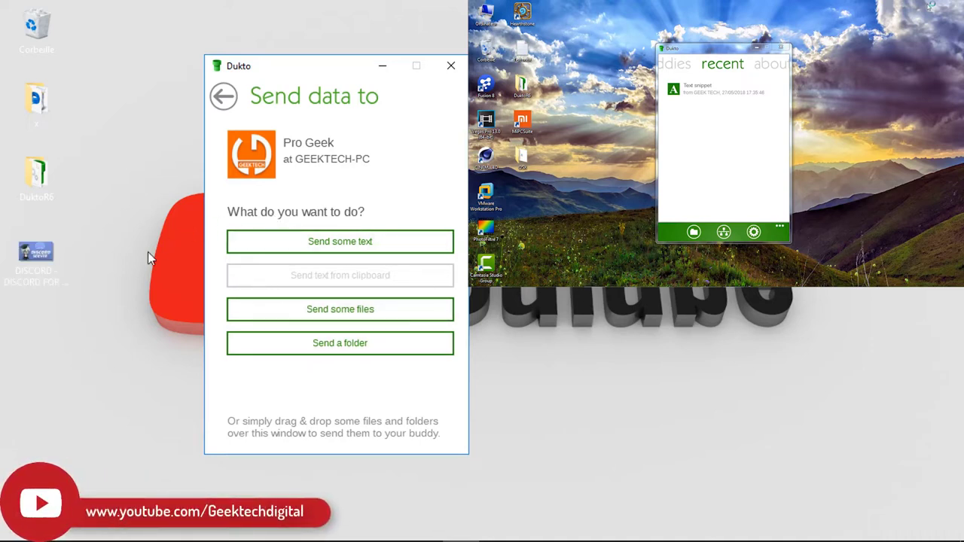
Send the desktop image DISCORD - DISCORD FOR GEEKTECHDIGITAL.jpg to the buddy at GEEKTECH-PC and dismiss the send confirmation
{"action": "left_click", "coordinate": [29, 265]}
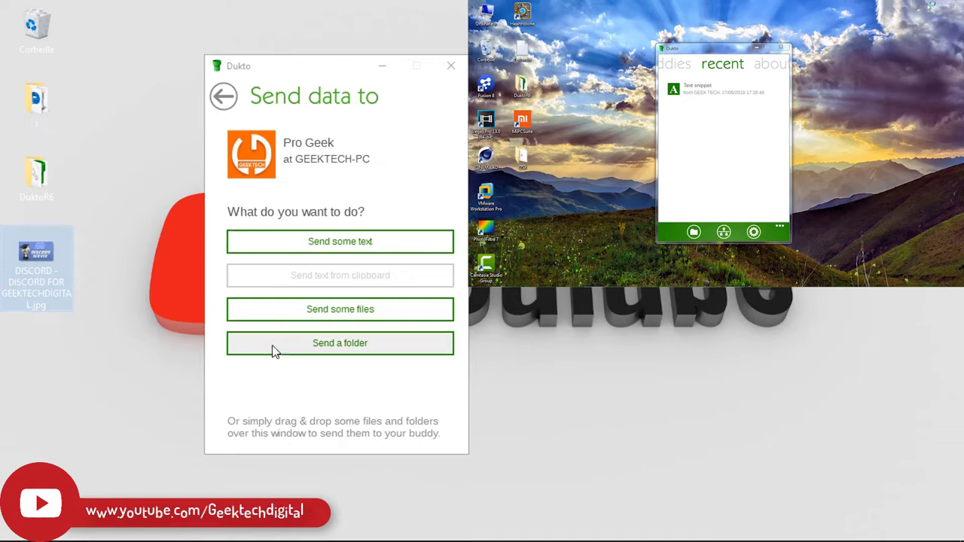
{"action": "left_click", "coordinate": [316, 318]}
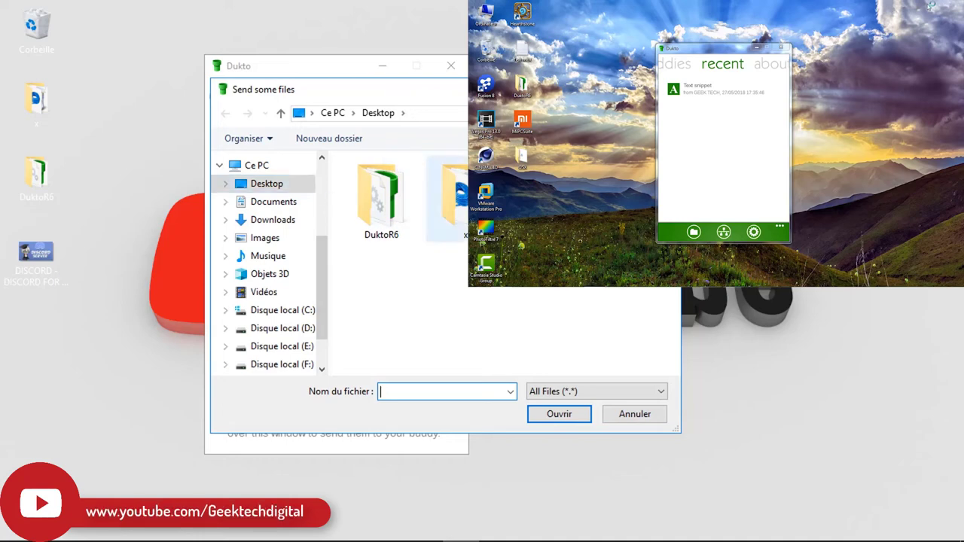
{"action": "left_click", "coordinate": [448, 197]}
{"action": "left_click", "coordinate": [561, 415]}
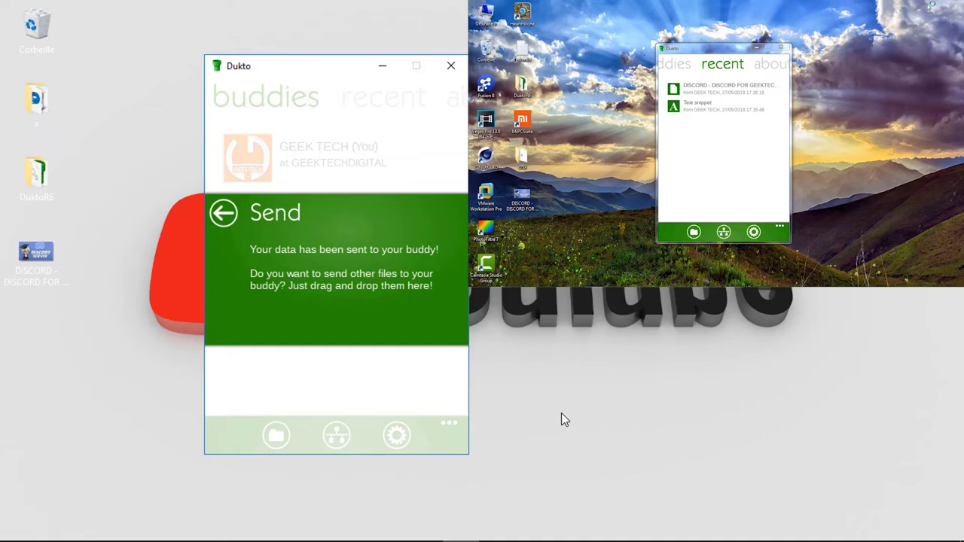
{"action": "left_click", "coordinate": [223, 214]}
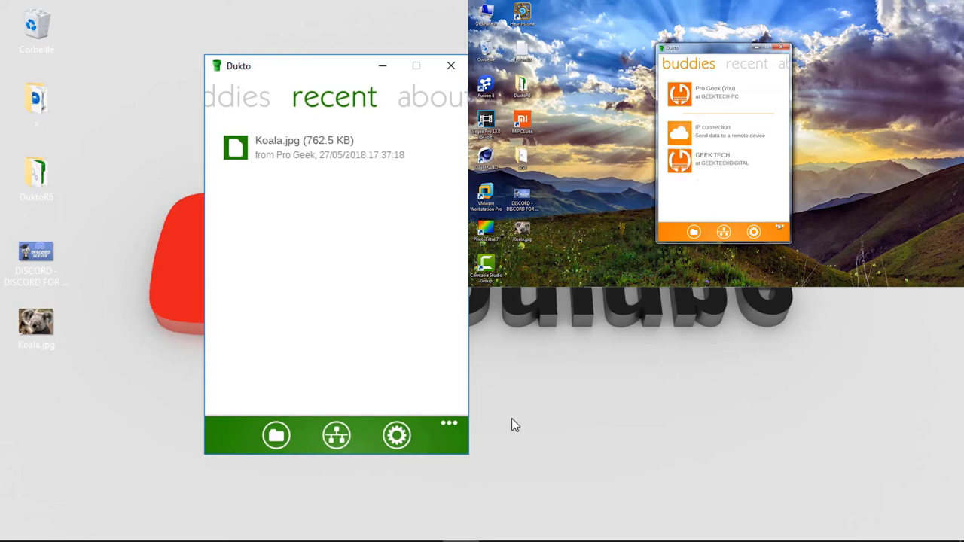
Change Dukto's theme color to light blue in its settings and return to the buddies list
{"action": "left_click", "coordinate": [450, 424]}
{"action": "left_click", "coordinate": [450, 425]}
{"action": "left_click", "coordinate": [397, 436]}
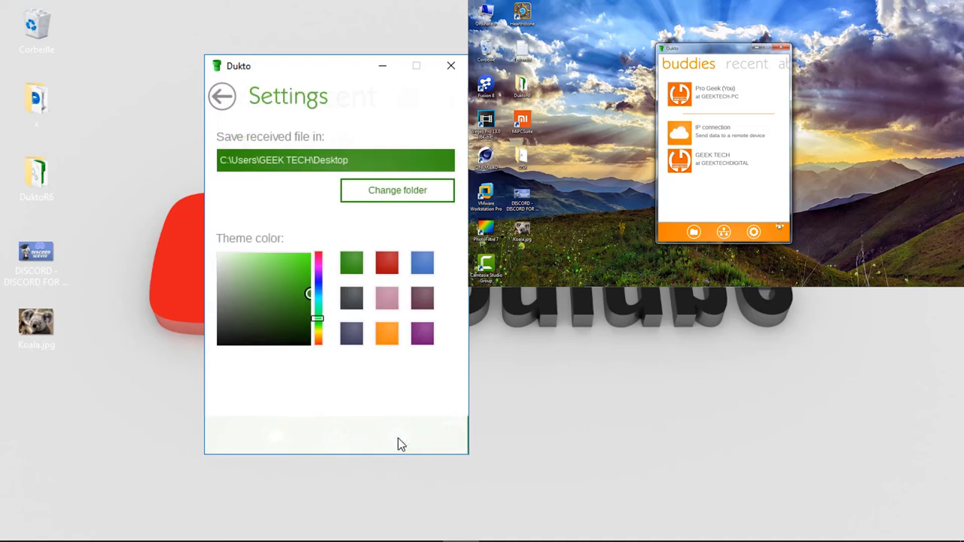
{"action": "left_click", "coordinate": [349, 304]}
{"action": "left_click", "coordinate": [291, 261]}
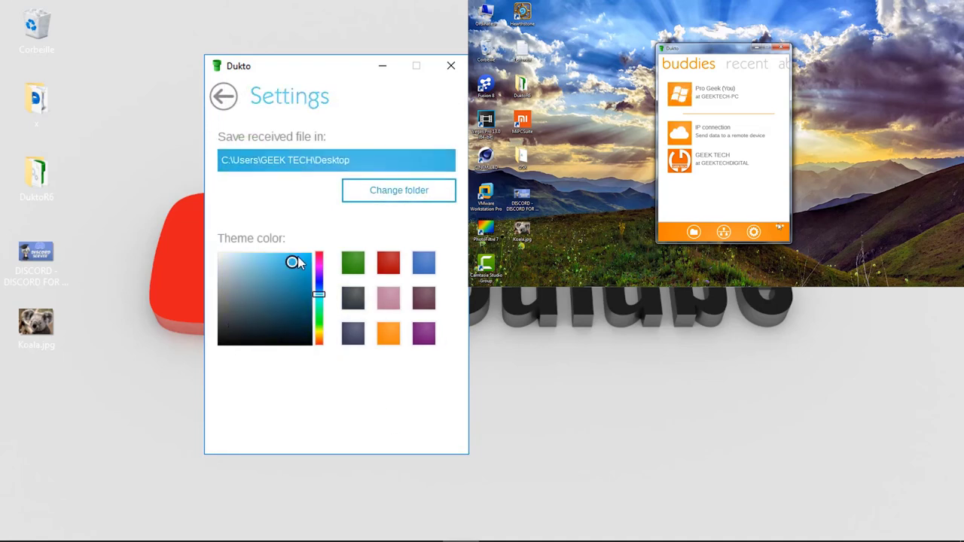
{"action": "left_click", "coordinate": [223, 98]}
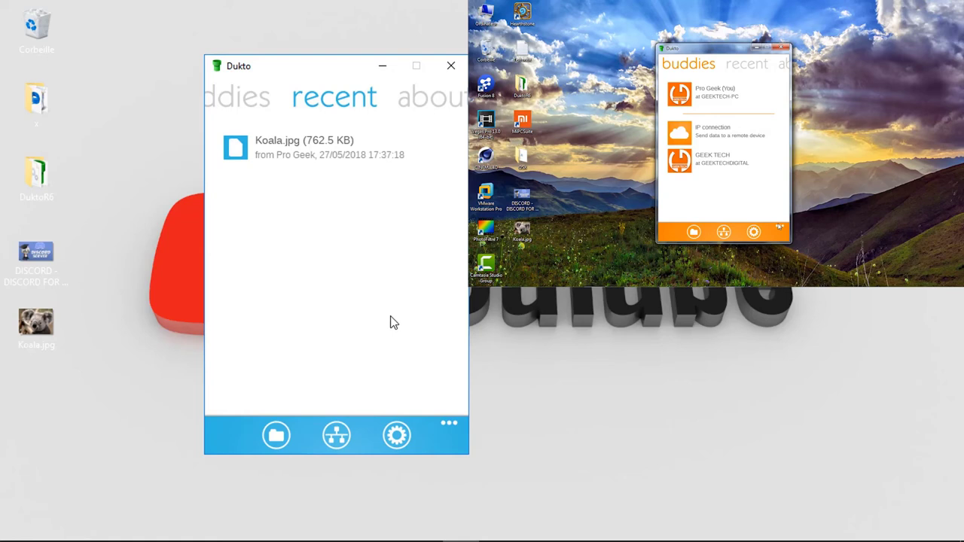
{"action": "left_click", "coordinate": [237, 101]}
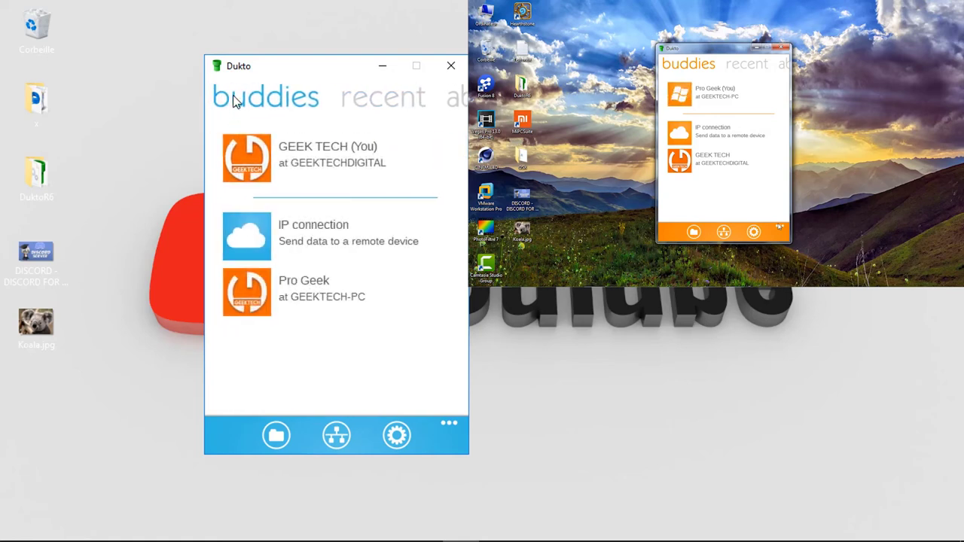